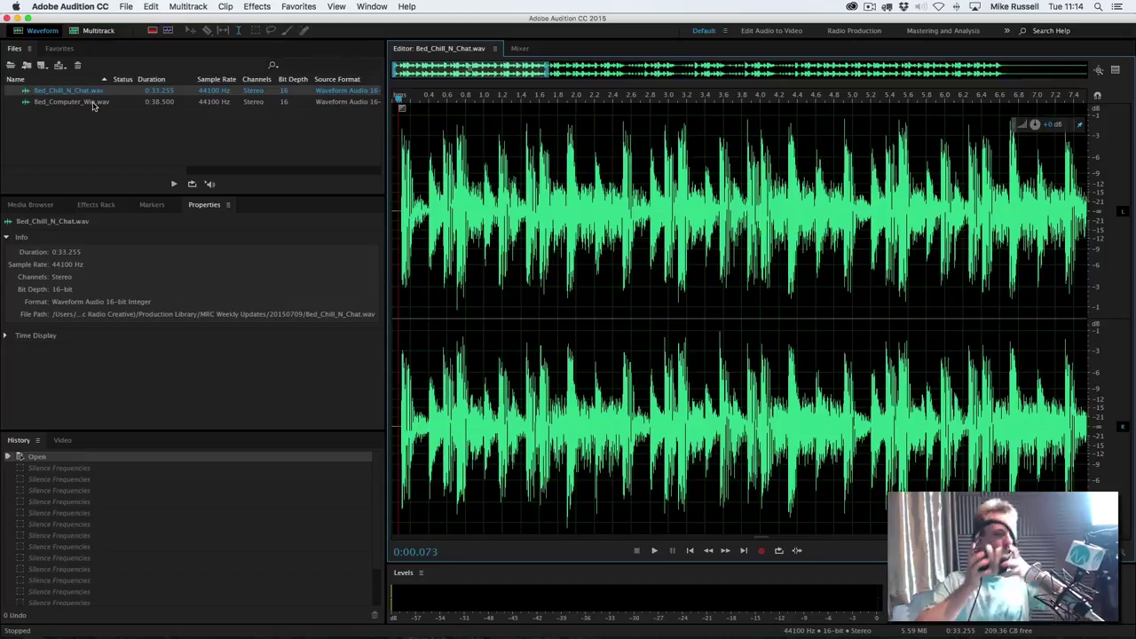
Preview Bed_Chill_N_Chat, then open Bed_Computer_Win.wav in the Waveform editor and preview it.
{"action": "key", "text": "space"}
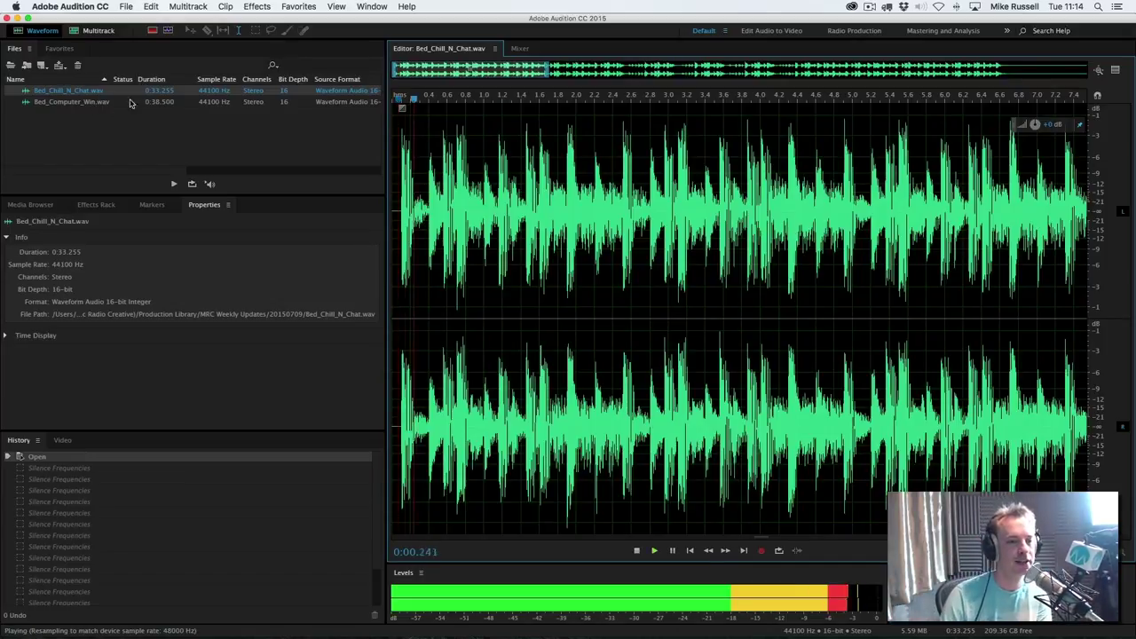
{"action": "key", "text": "space"}
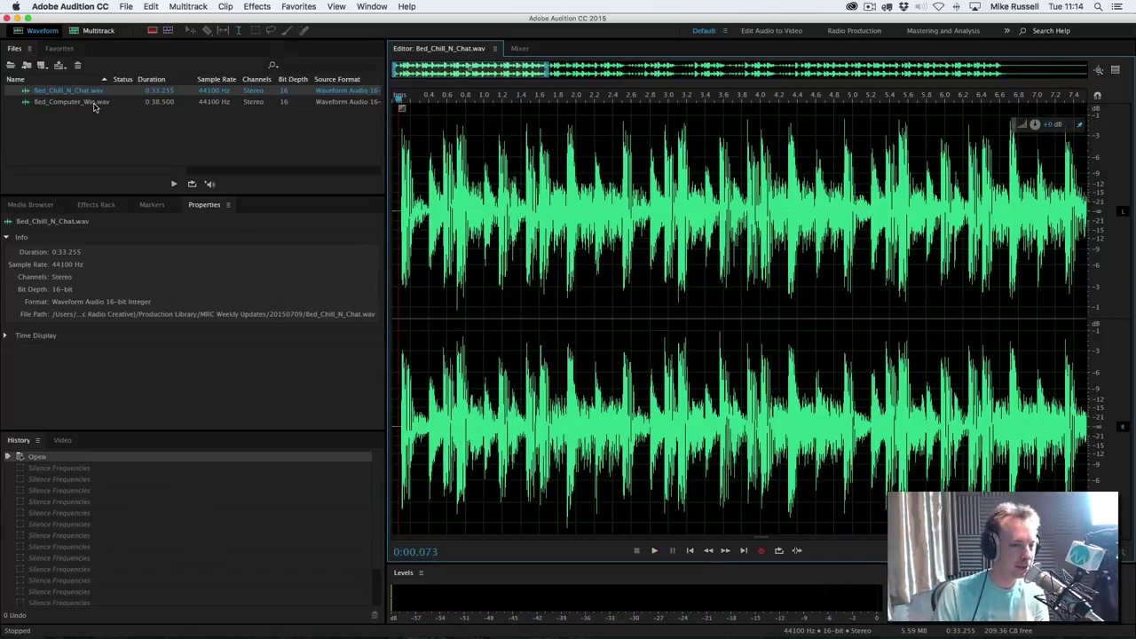
{"action": "double_click", "coordinate": [94, 103]}
{"action": "key", "text": "space"}
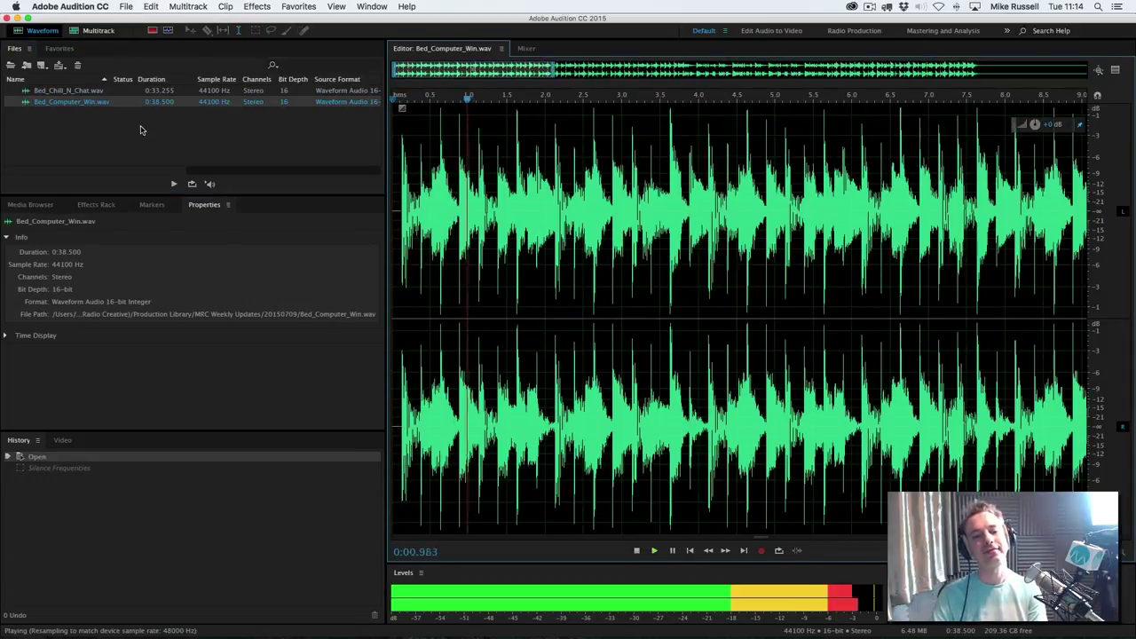
{"action": "key", "text": "space"}
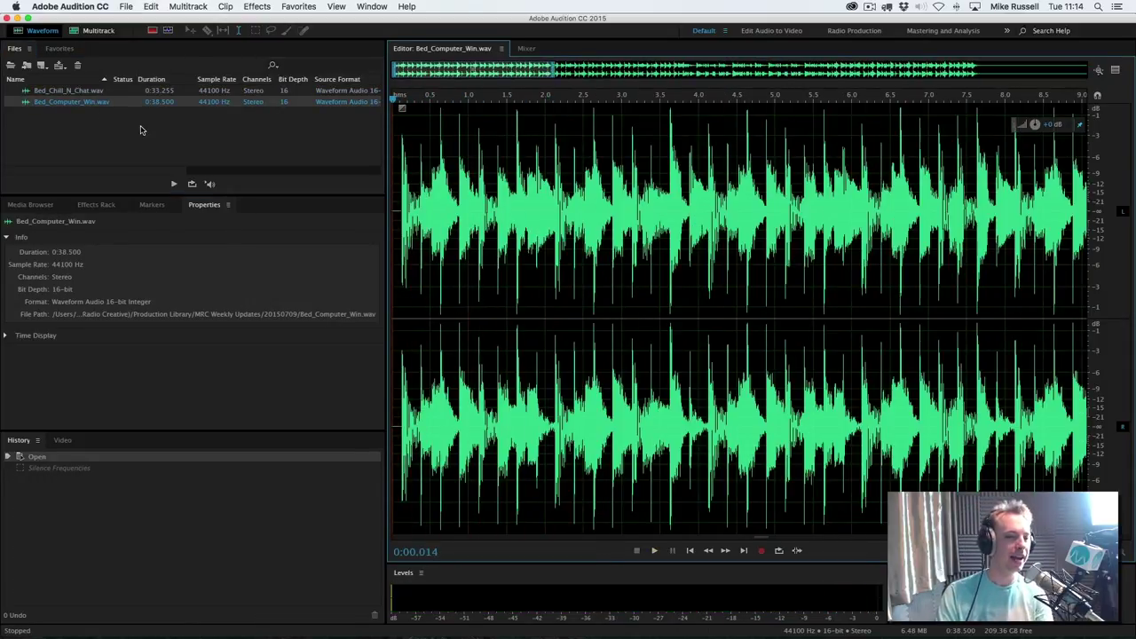
Create Untitled Session 3 and place Bed_Chill_N_Chat on Track 1 and Bed_Computer_Win on Track 2.
{"action": "left_click", "coordinate": [92, 32]}
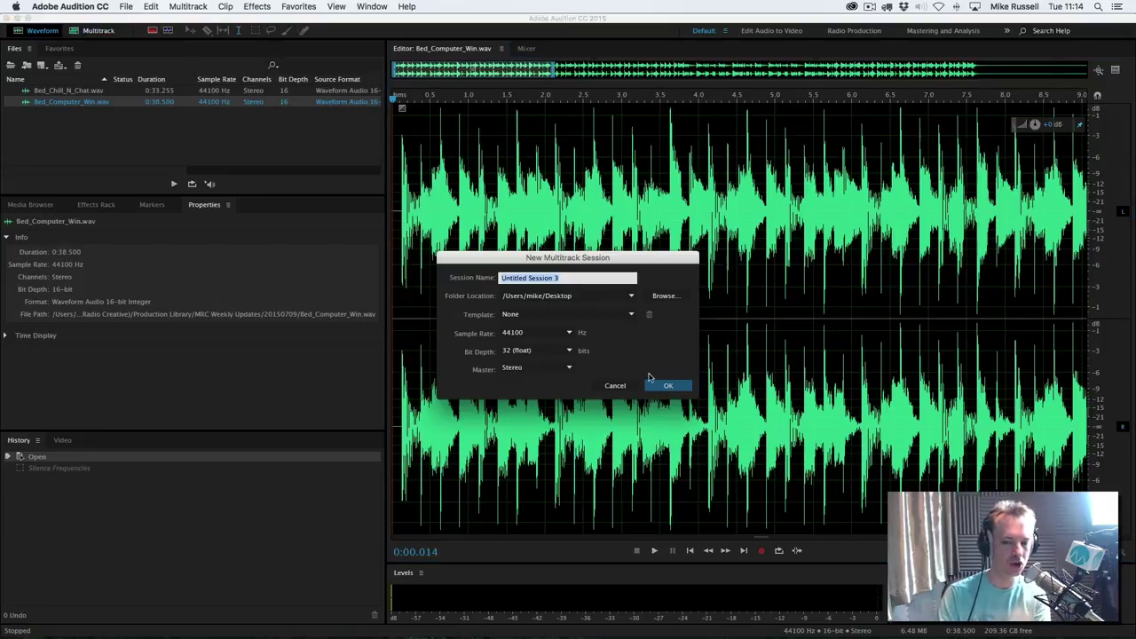
{"action": "left_click", "coordinate": [653, 381]}
{"action": "left_click_drag", "start_coordinate": [71, 95], "coordinate": [536, 142]}
{"action": "left_click_drag", "start_coordinate": [71, 101], "coordinate": [533, 232]}
Line the Track 1 clip up with Track 2 and cut the 0.41–0.56 s lead-in from both clips.
{"action": "scroll", "coordinate": [528, 103], "scroll_direction": "up", "scroll_amount": 5}
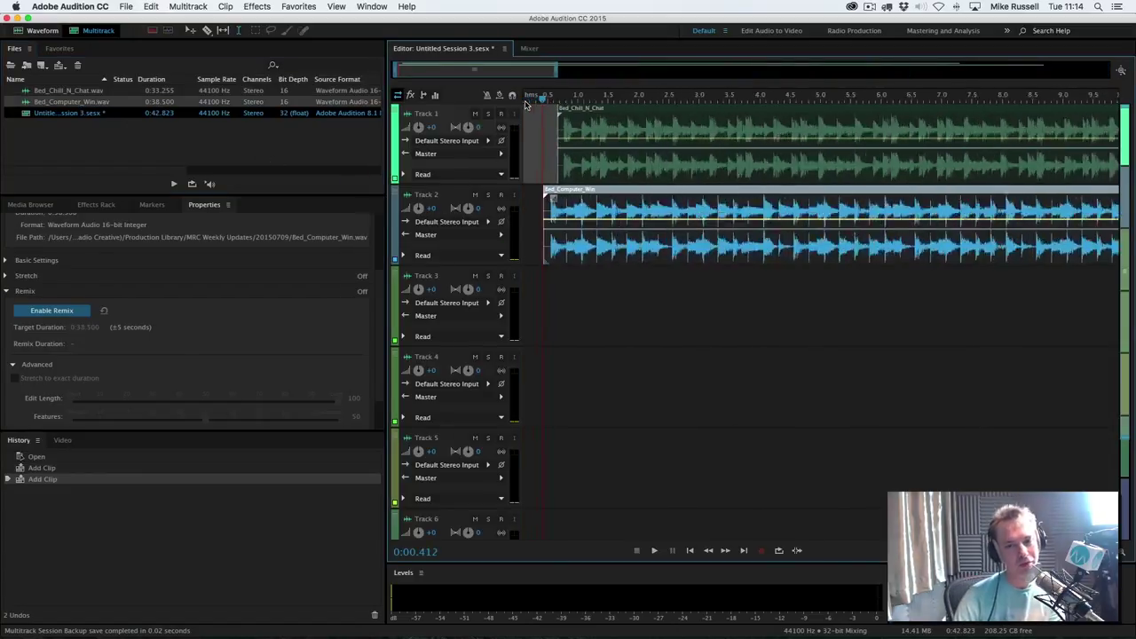
{"action": "left_click_drag", "start_coordinate": [651, 163], "coordinate": [619, 163]}
{"action": "scroll", "coordinate": [627, 163], "scroll_direction": "up", "scroll_amount": 3}
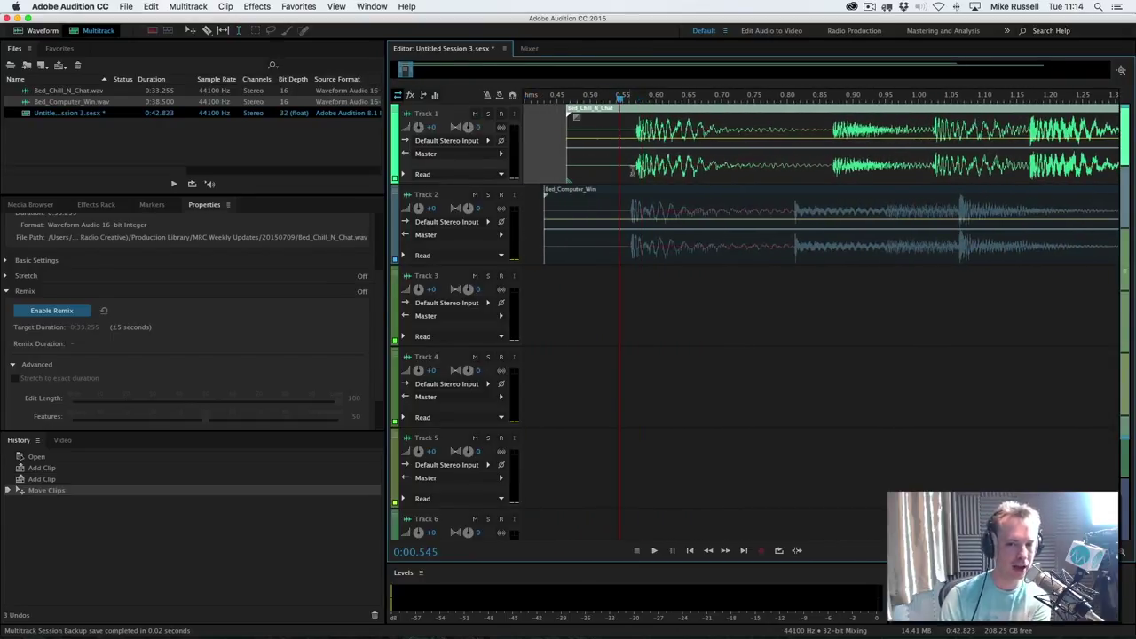
{"action": "left_click_drag", "start_coordinate": [641, 178], "coordinate": [635, 177]}
{"action": "left_click_drag", "start_coordinate": [630, 328], "coordinate": [530, 329]}
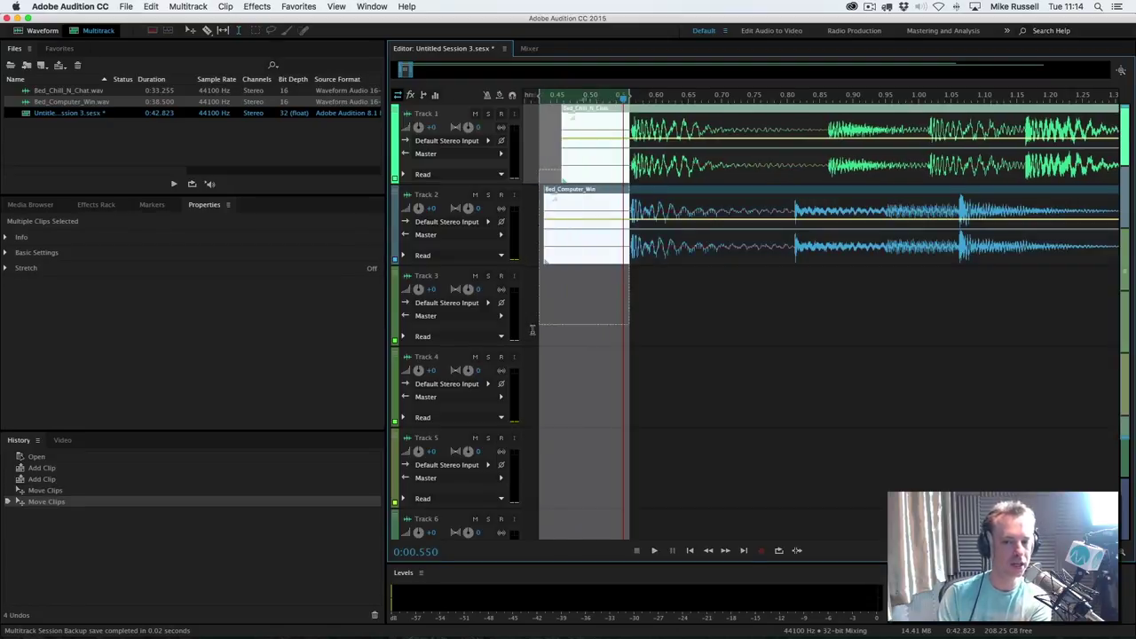
{"action": "key", "text": "Delete"}
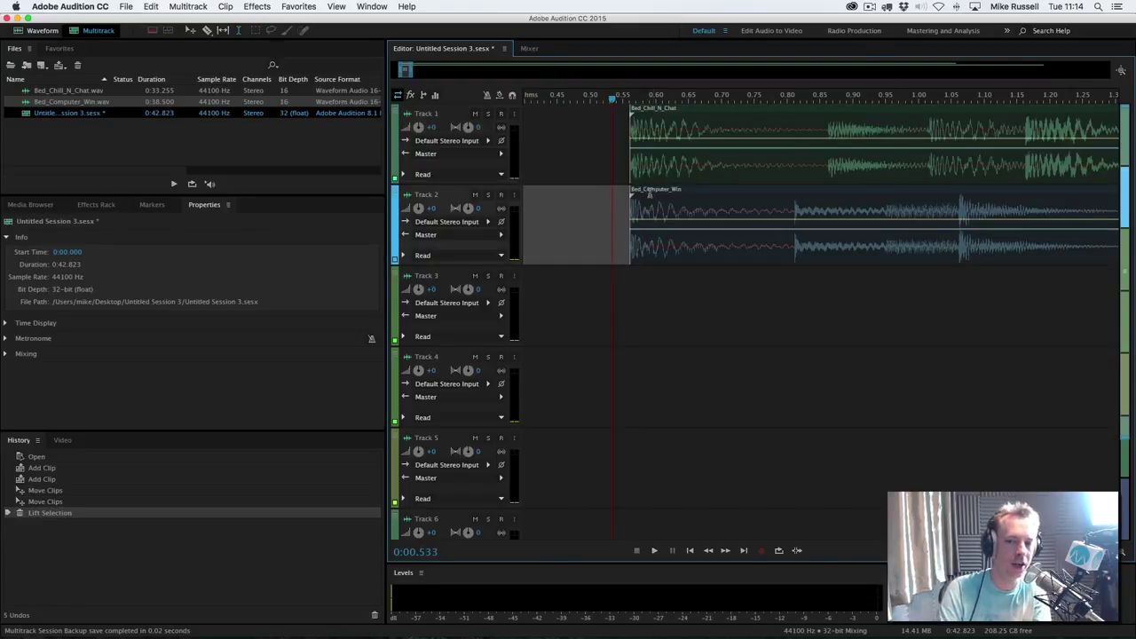
Cut about 1.25–1.65 s from Track 1 and delete the right-hand Bed_Chill_N_Chat piece.
{"action": "scroll", "coordinate": [695, 156], "scroll_direction": "down", "scroll_amount": 4}
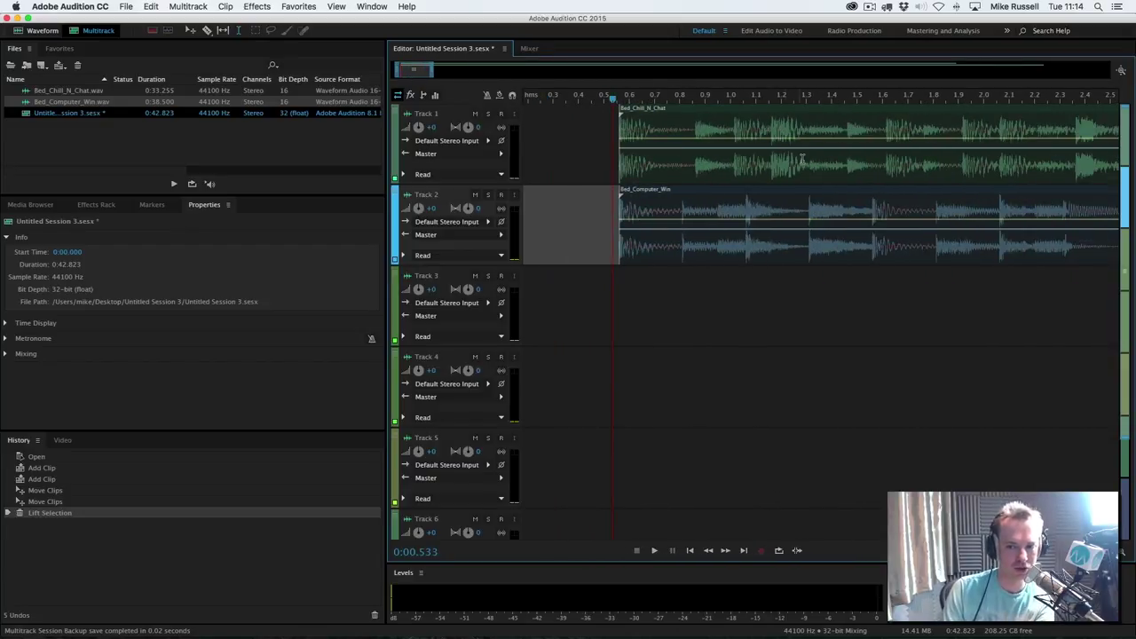
{"action": "left_click_drag", "start_coordinate": [806, 160], "coordinate": [908, 160]}
{"action": "key", "text": "Delete"}
{"action": "left_click", "coordinate": [855, 377]}
{"action": "left_click", "coordinate": [941, 162]}
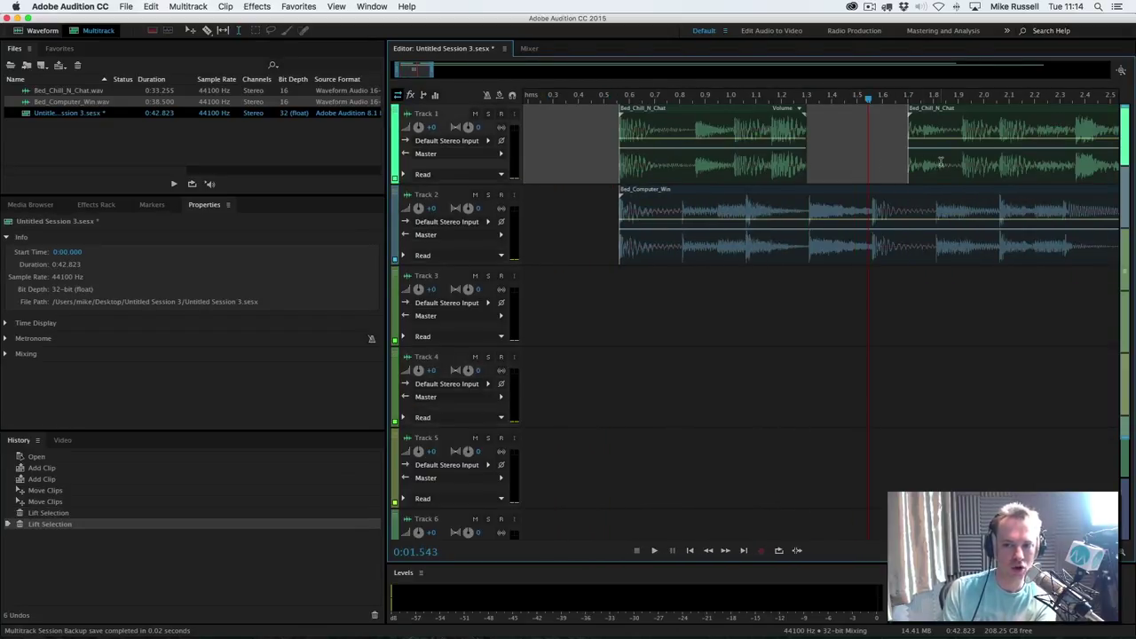
{"action": "key", "text": "Delete"}
Play the layered beds from about 0.5 s and time-stretch Bed_Chill_N_Chat to 83%.
{"action": "left_click", "coordinate": [607, 162]}
{"action": "key", "text": "space"}
{"action": "key", "text": "space"}
{"action": "scroll", "coordinate": [770, 92], "scroll_direction": "up", "scroll_amount": 3}
{"action": "left_click_drag", "start_coordinate": [856, 120], "coordinate": [785, 131]}
Extend the Track 1 clip to about 7 s, stop playback, and open Bed_Computer_Win for waveform editing.
{"action": "scroll", "coordinate": [563, 155], "scroll_direction": "left", "scroll_amount": 5}
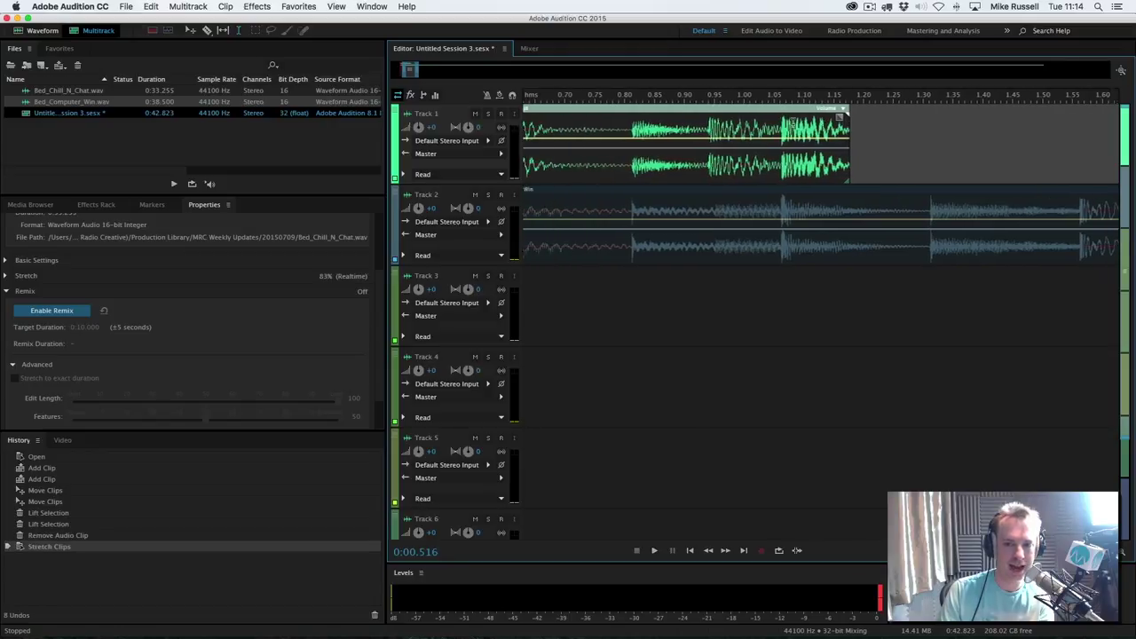
{"action": "left_click", "coordinate": [547, 155]}
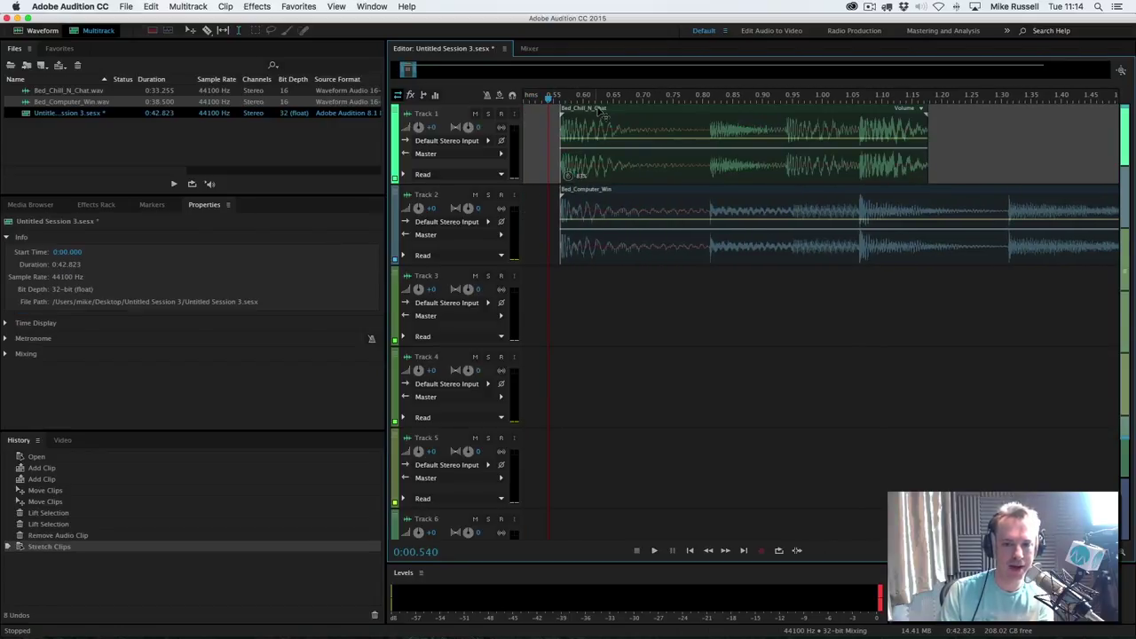
{"action": "scroll", "coordinate": [604, 115], "scroll_direction": "down", "scroll_amount": 5}
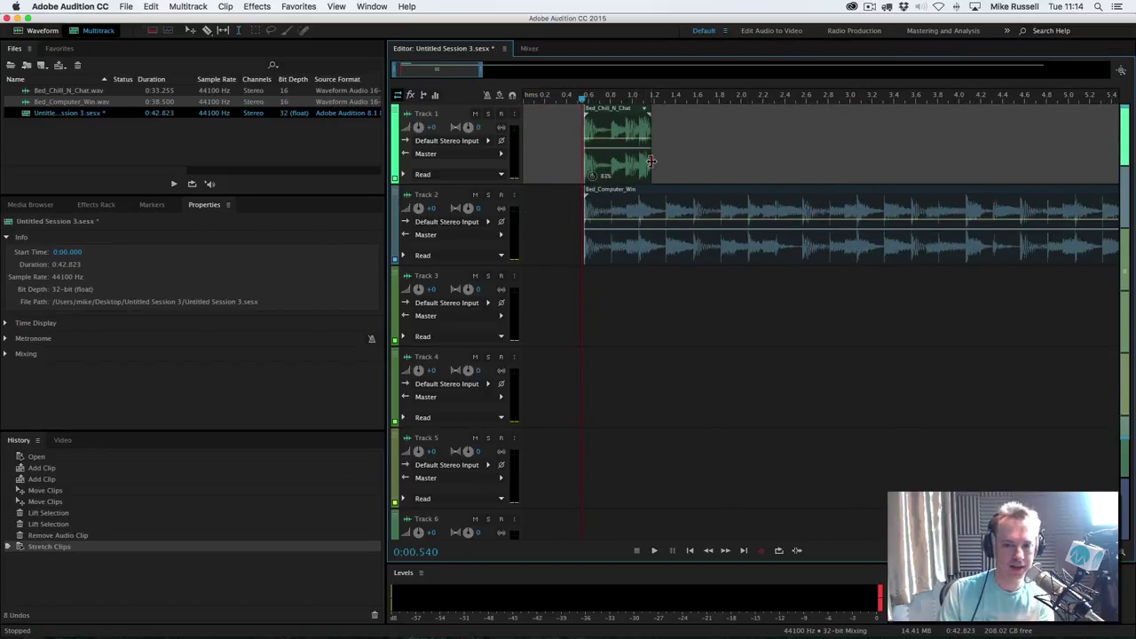
{"action": "left_click_drag", "start_coordinate": [652, 161], "coordinate": [965, 161]}
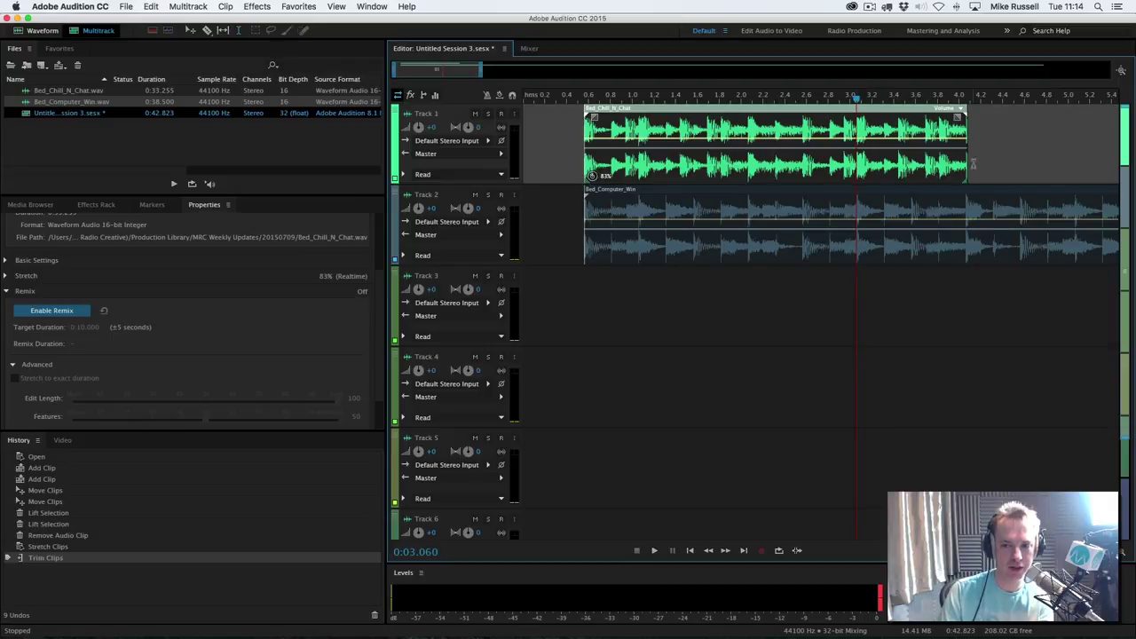
{"action": "scroll", "coordinate": [870, 145], "scroll_direction": "down", "scroll_amount": 2}
{"action": "left_click_drag", "start_coordinate": [863, 158], "coordinate": [1106, 158]}
{"action": "scroll", "coordinate": [813, 99], "scroll_direction": "down", "scroll_amount": 1}
{"action": "scroll", "coordinate": [813, 99], "scroll_direction": "down", "scroll_amount": 2}
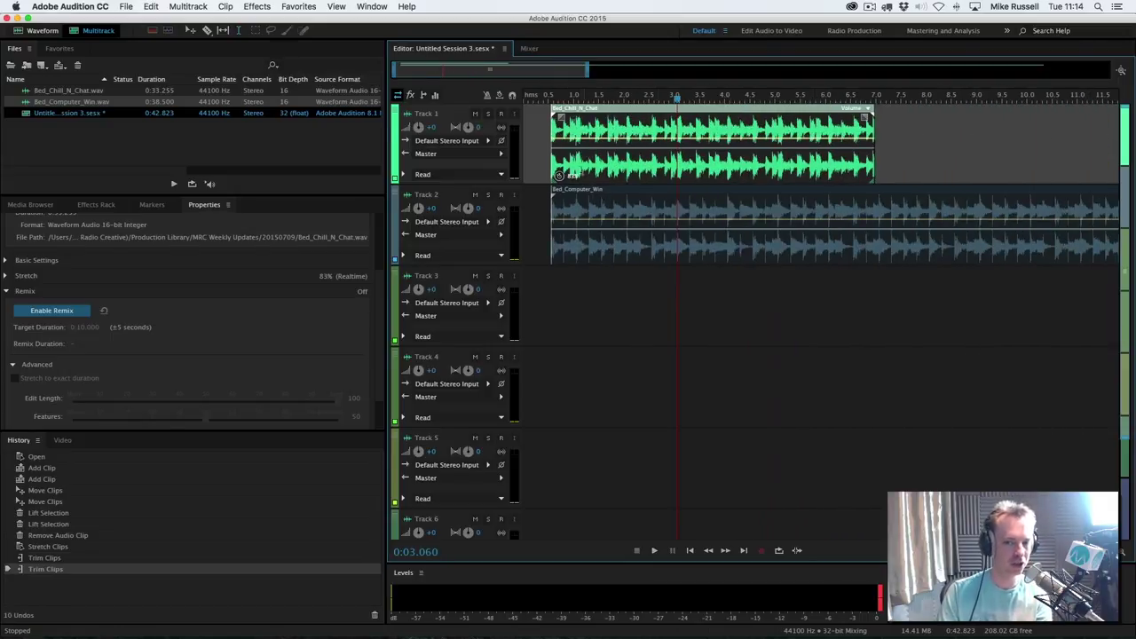
{"action": "left_click", "coordinate": [545, 153]}
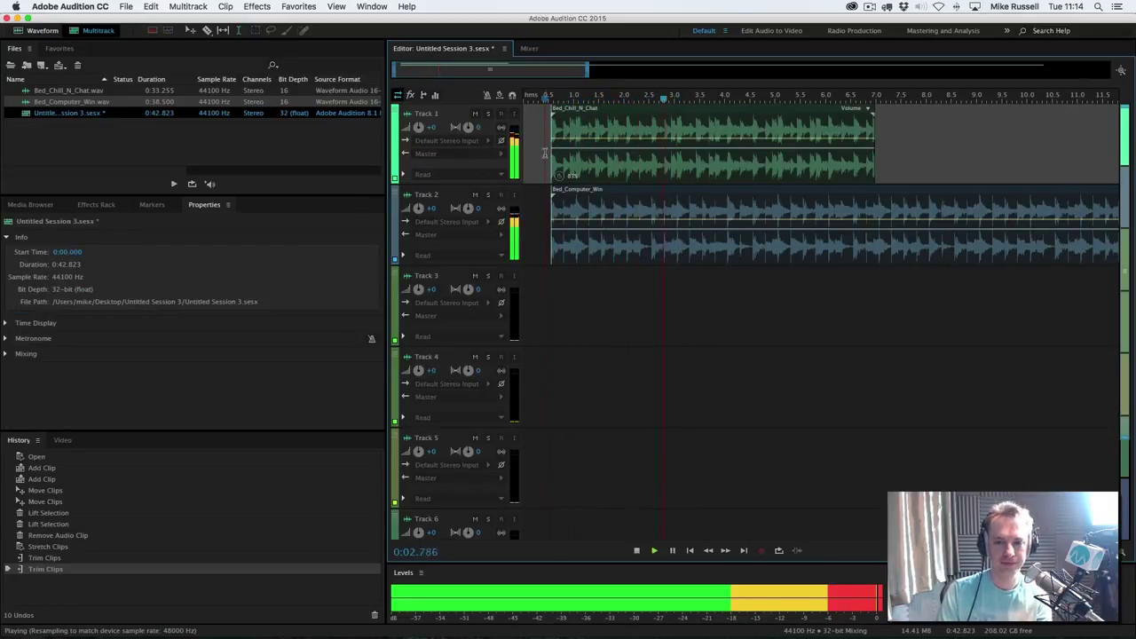
{"action": "key", "text": "space"}
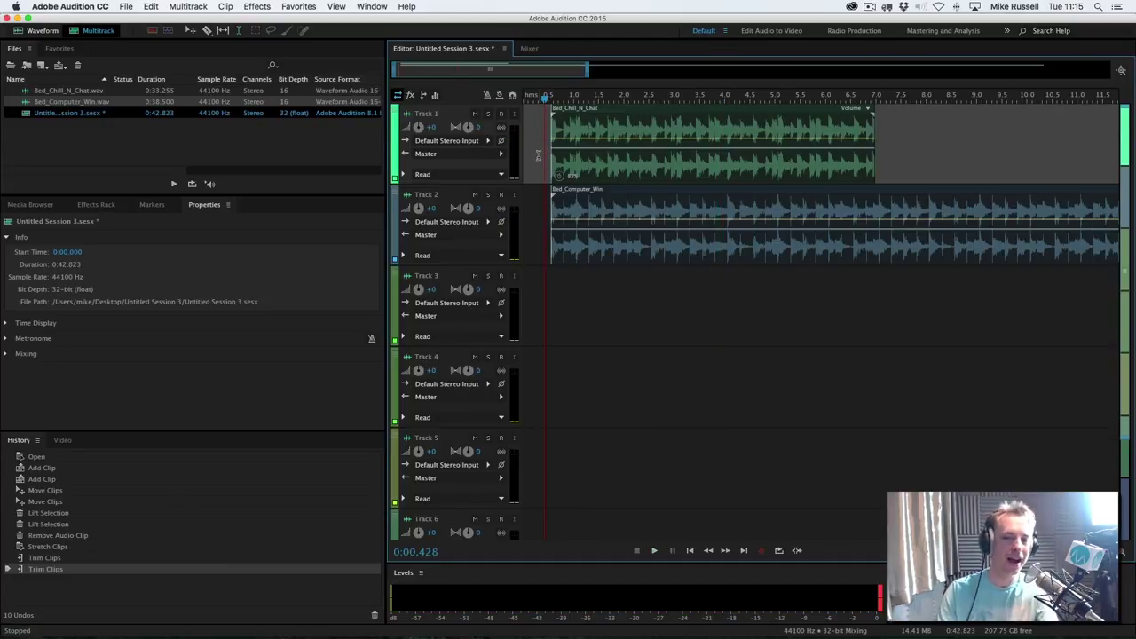
{"action": "double_click", "coordinate": [579, 202]}
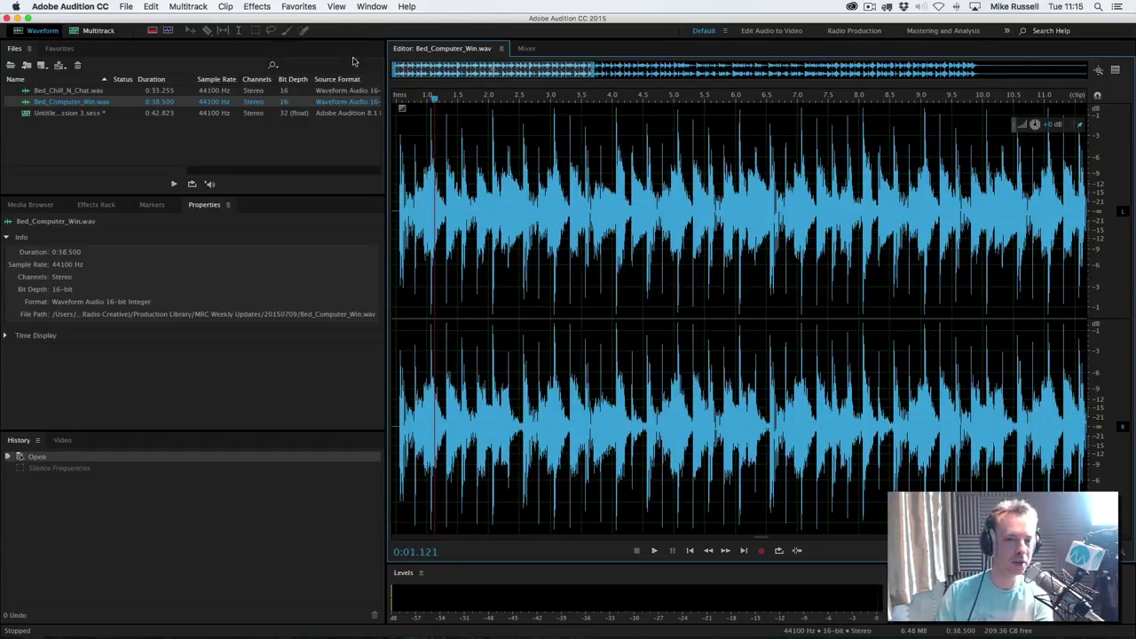
Show the spectral frequency display and silence Bed_Computer_Win's band above roughly 5 kHz.
{"action": "left_click", "coordinate": [337, 7]}
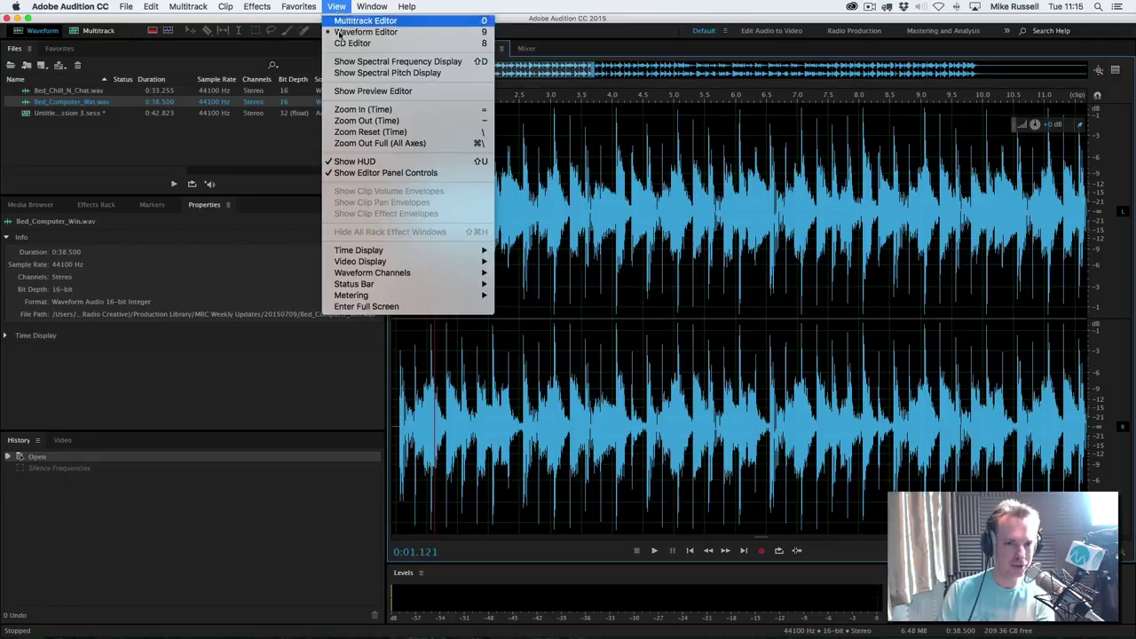
{"action": "left_click", "coordinate": [398, 61]}
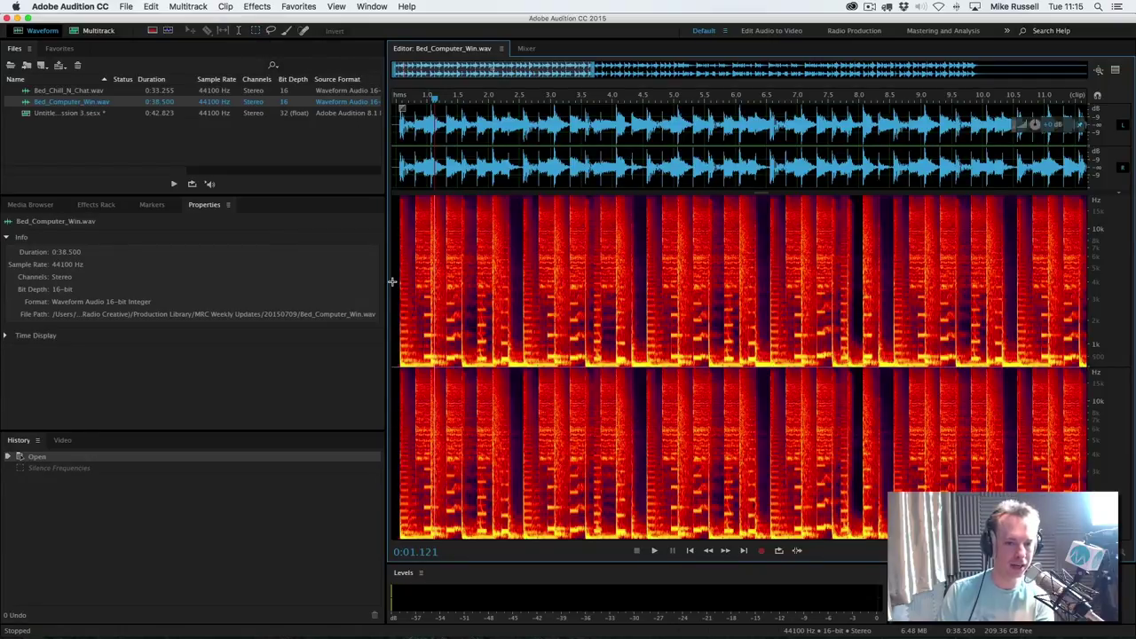
{"action": "left_click_drag", "start_coordinate": [393, 273], "coordinate": [1092, 197]}
{"action": "key", "text": "Delete"}
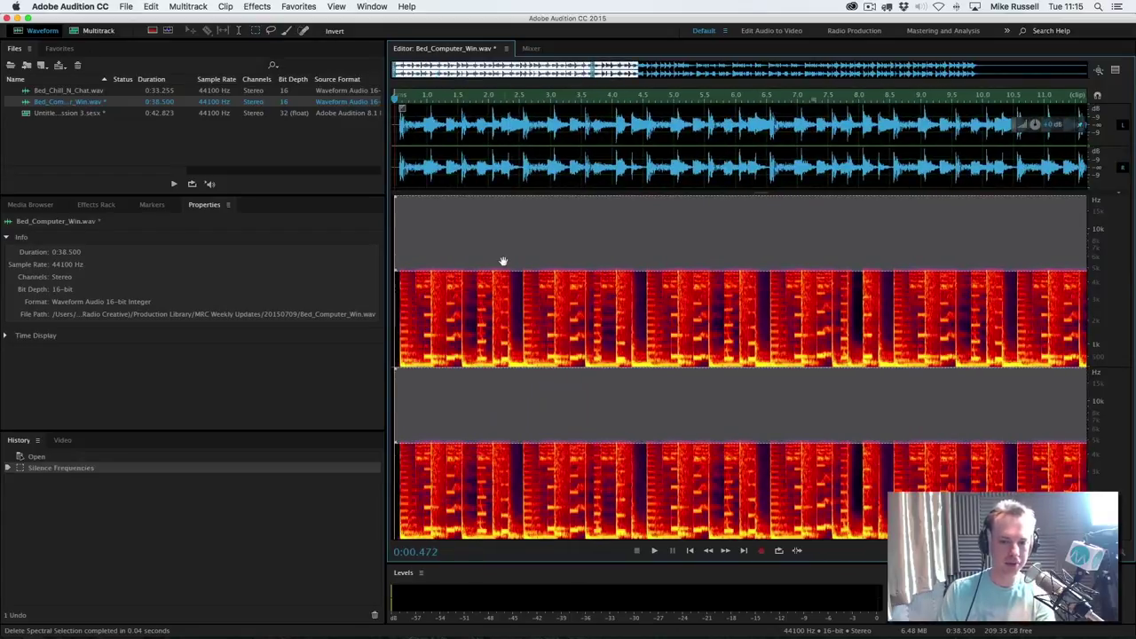
{"action": "key", "text": "super+shift+a"}
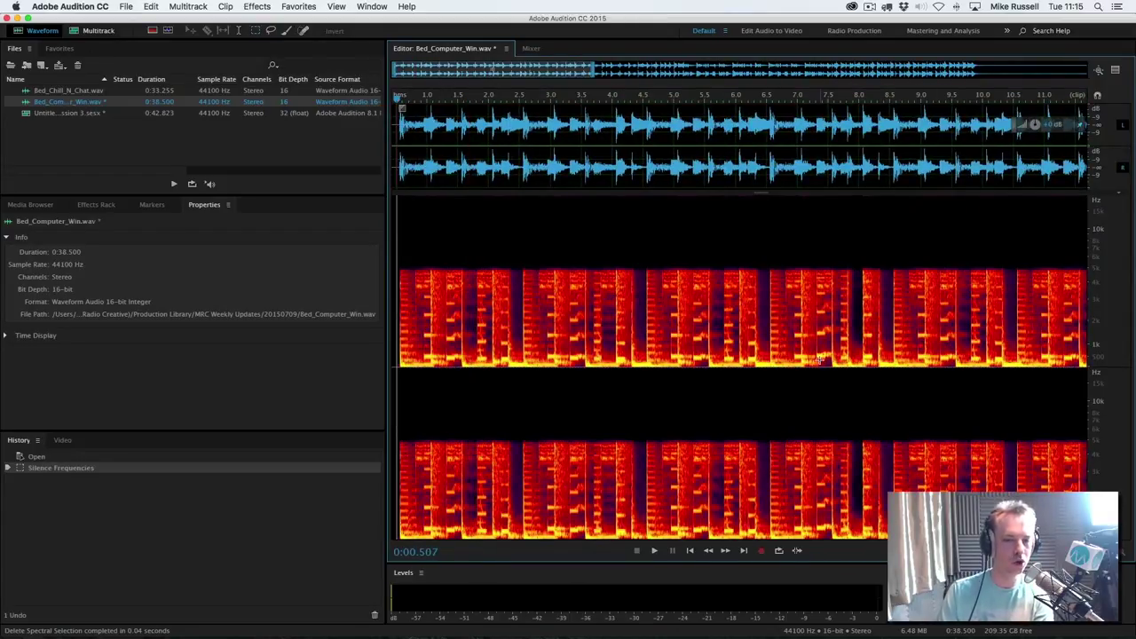
Play back the high-cut Bed_Computer_Win, then open Bed_Chill_N_Chat.wav for editing.
{"action": "key", "text": "space"}
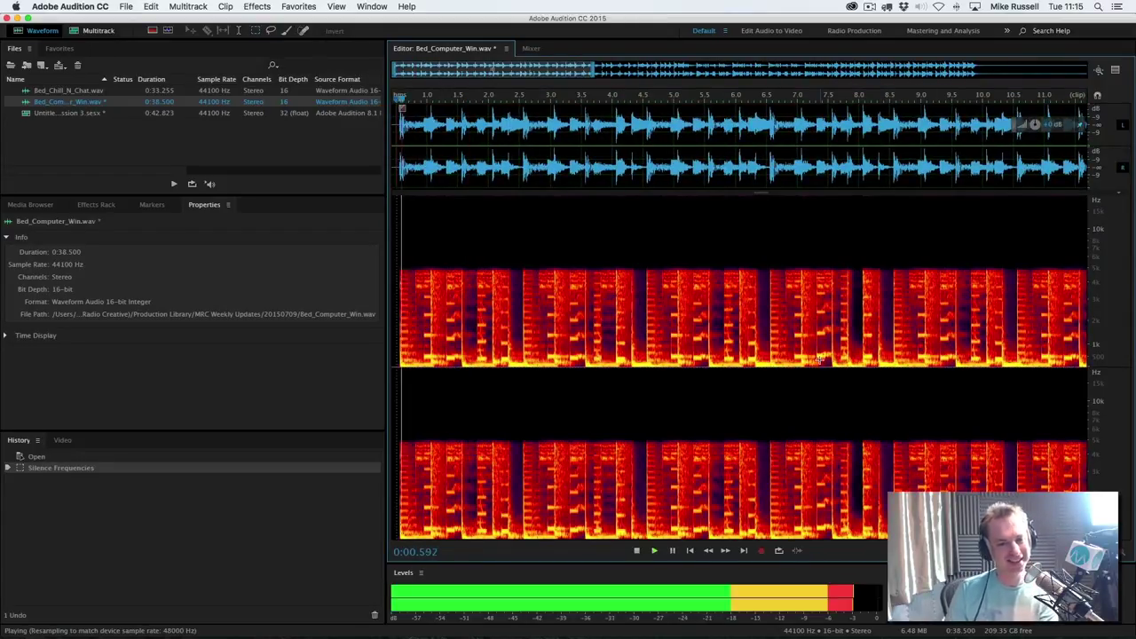
{"action": "key", "text": "space"}
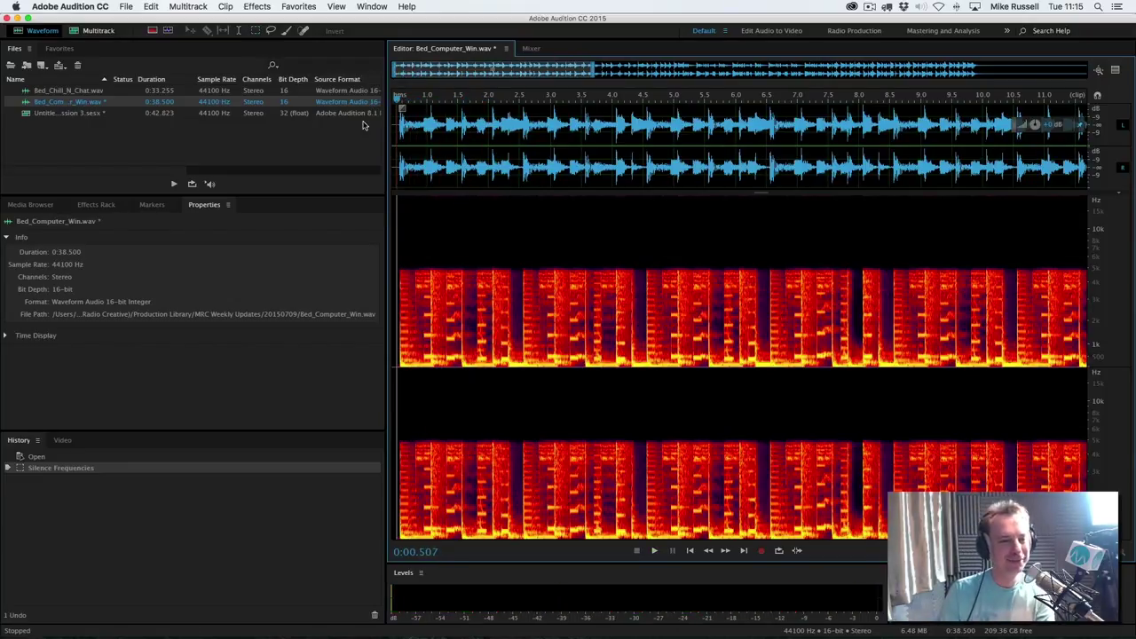
{"action": "double_click", "coordinate": [99, 92]}
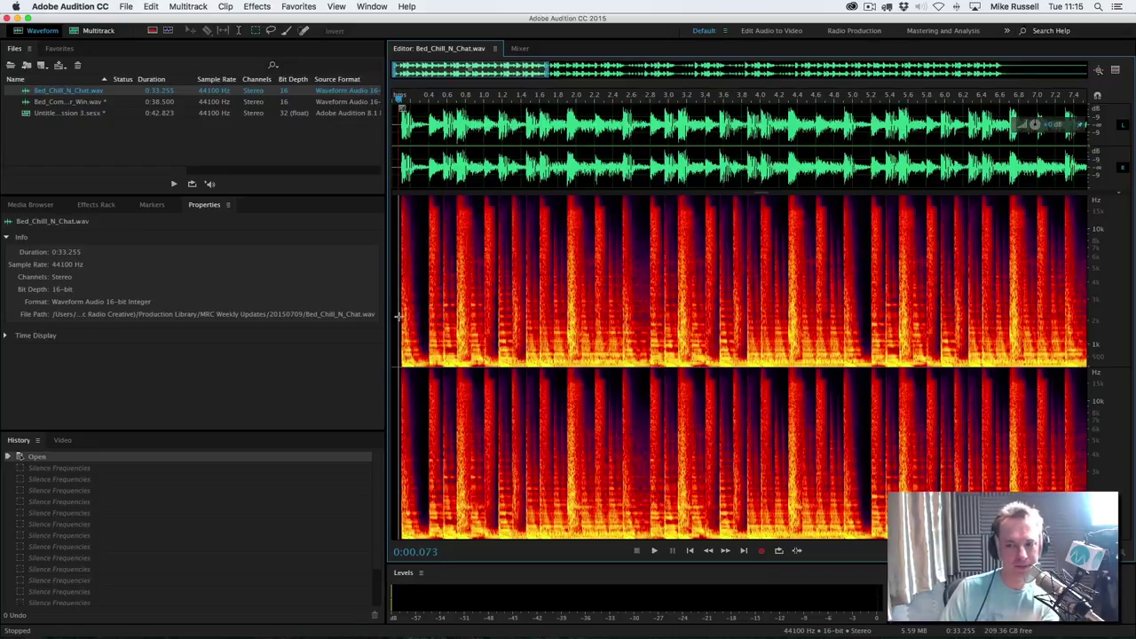
Audition and silence Bed_Chill_N_Chat's band below roughly 1 kHz, then play the thinned result.
{"action": "left_click_drag", "start_coordinate": [399, 346], "coordinate": [1087, 365]}
{"action": "key", "text": "space"}
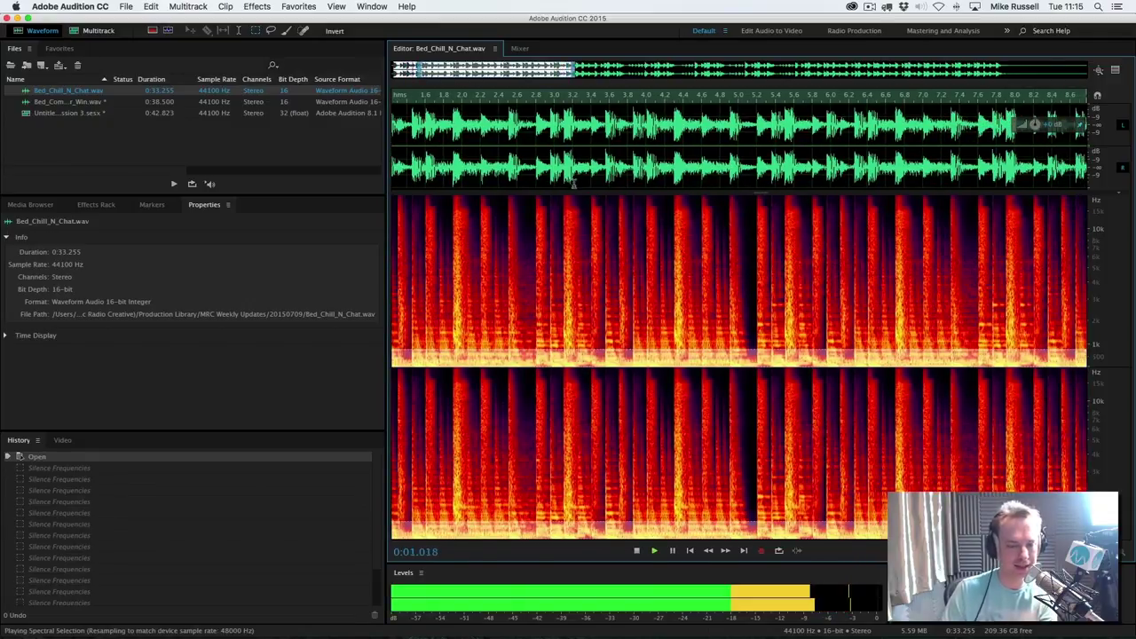
{"action": "key", "text": "space"}
{"action": "key", "text": "Delete"}
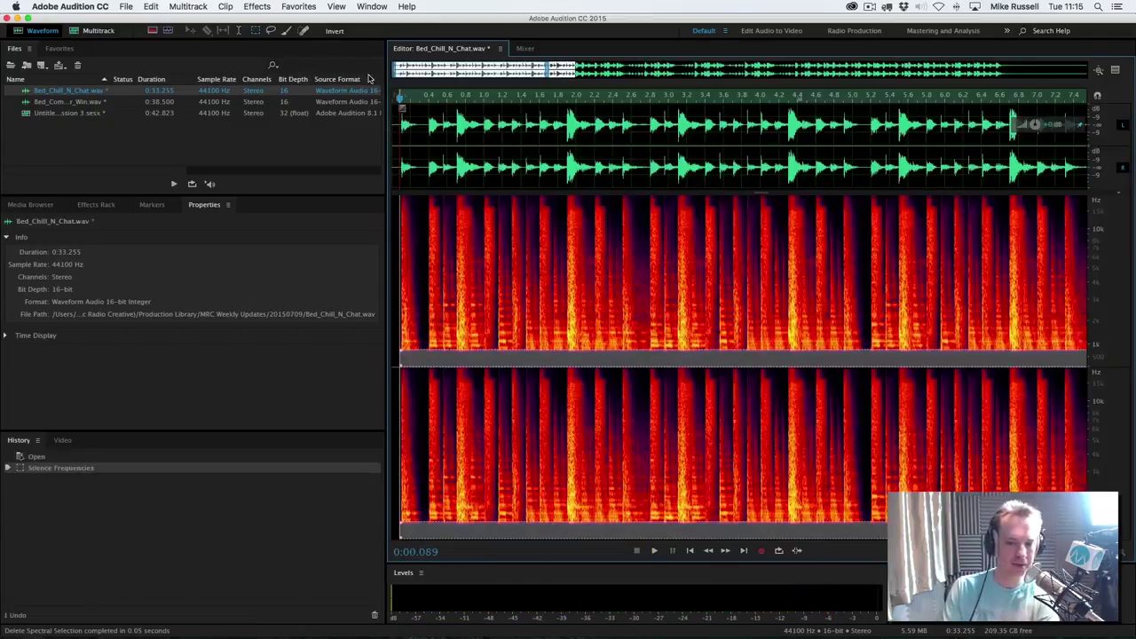
{"action": "left_click", "coordinate": [391, 169]}
{"action": "key", "text": "space"}
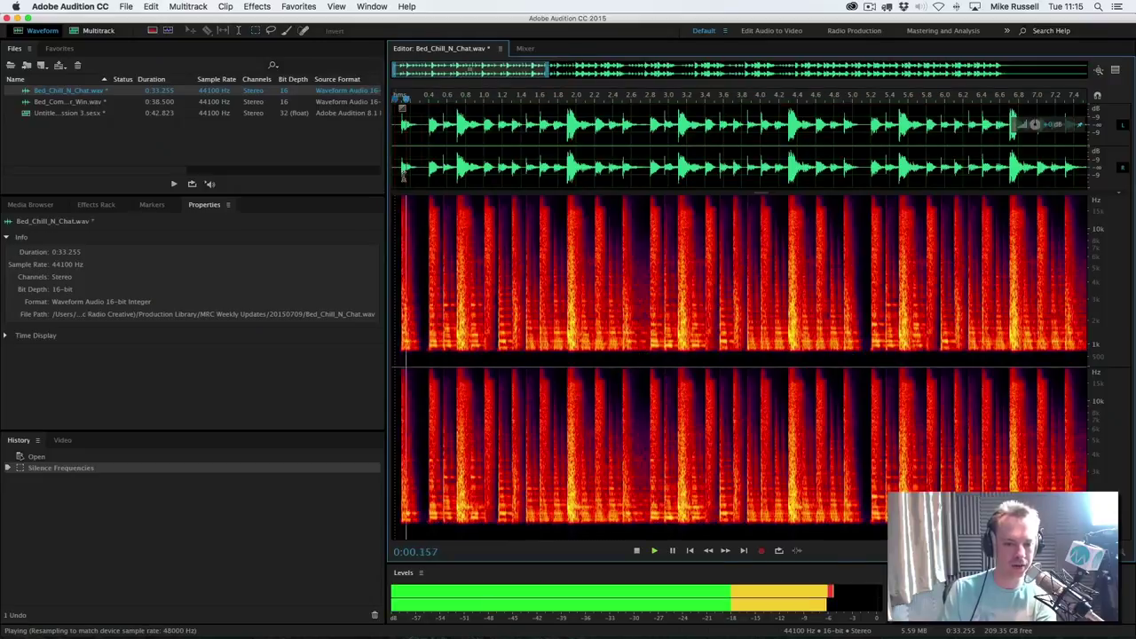
{"action": "key", "text": "space"}
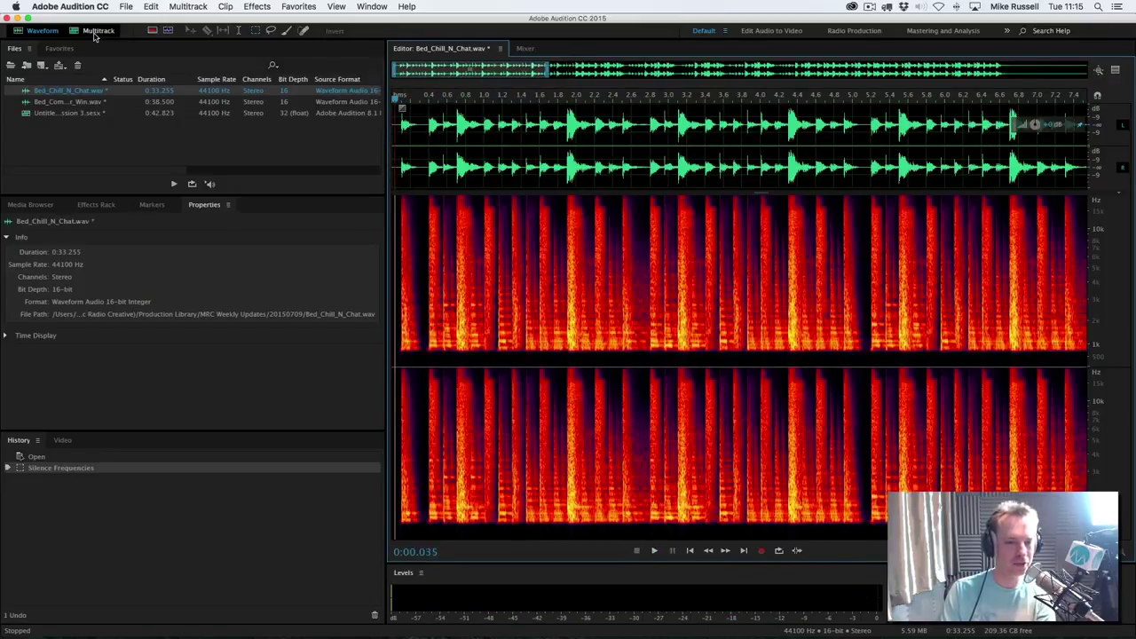
Return to Untitled Session 3 and play both filtered beds together from about 0.4 s.
{"action": "left_click", "coordinate": [96, 32]}
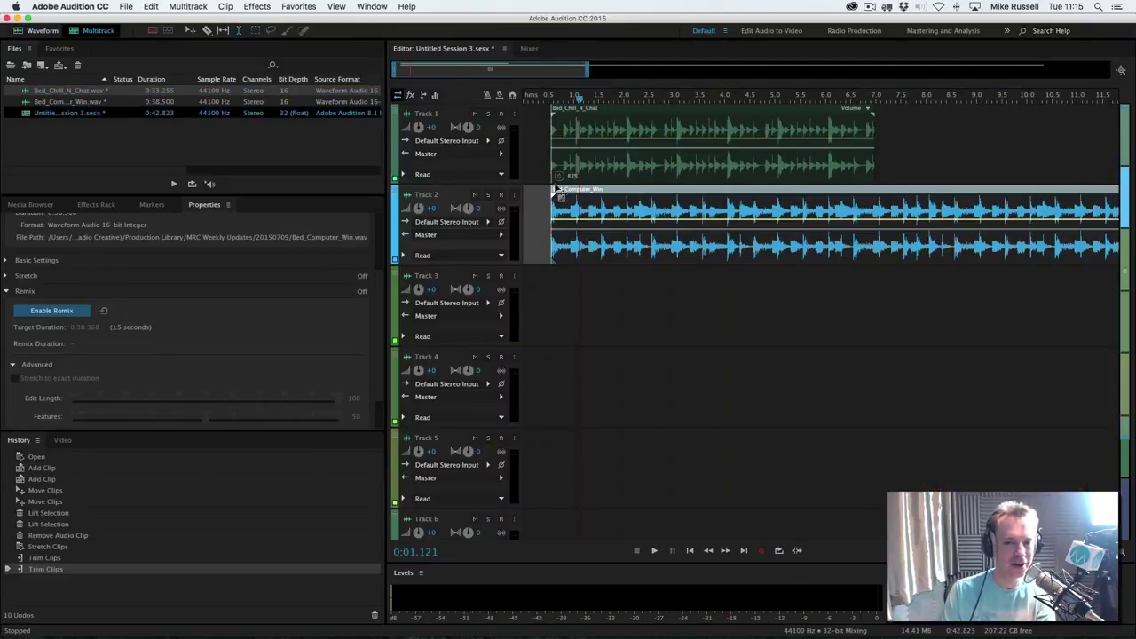
{"action": "left_click", "coordinate": [543, 161]}
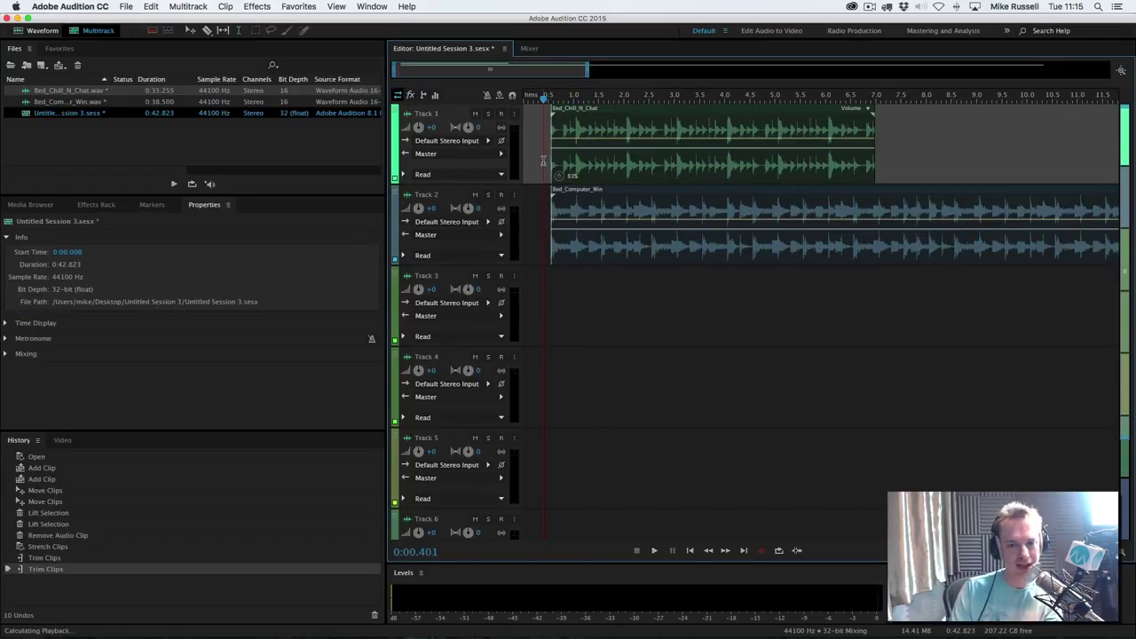
{"action": "key", "text": "space"}
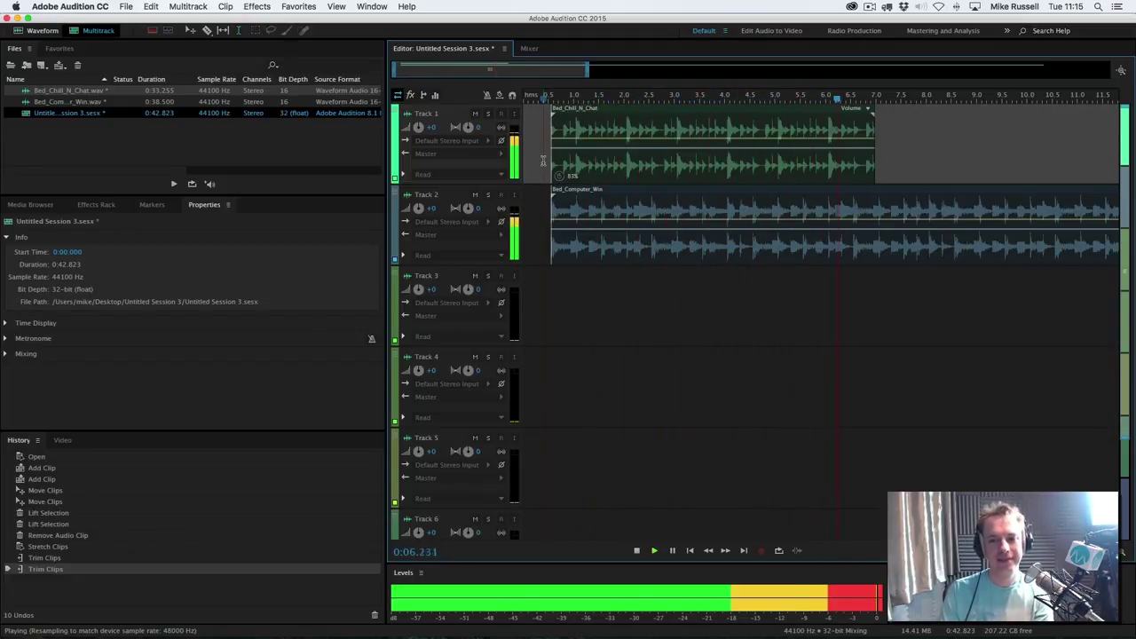
{"action": "key", "text": "space"}
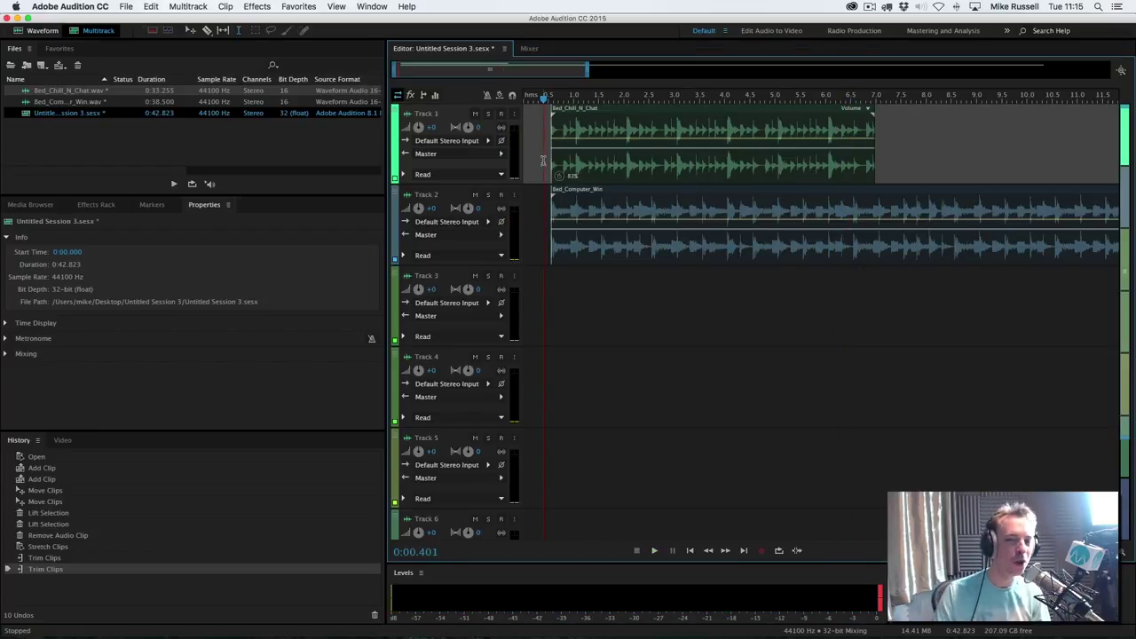